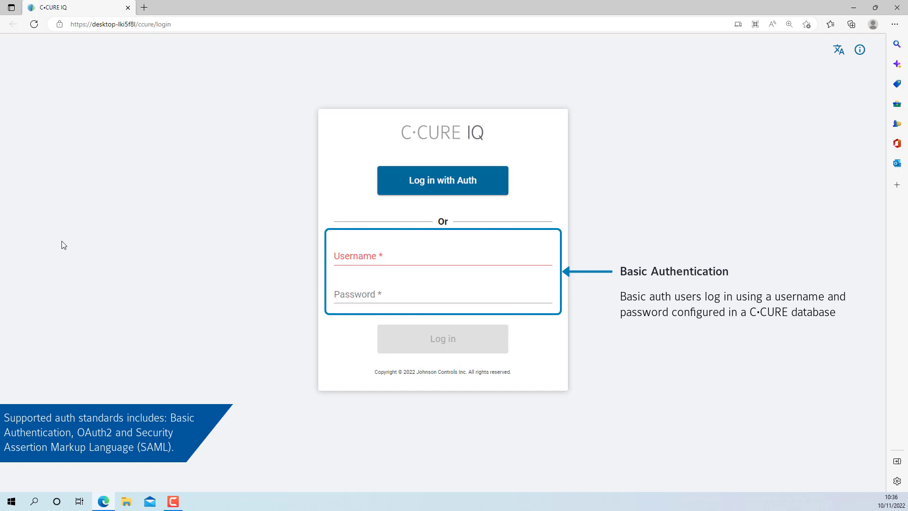
Choose Log in with Auth on the C·CURE IQ login page.
{"action": "left_click", "coordinate": [412, 192]}
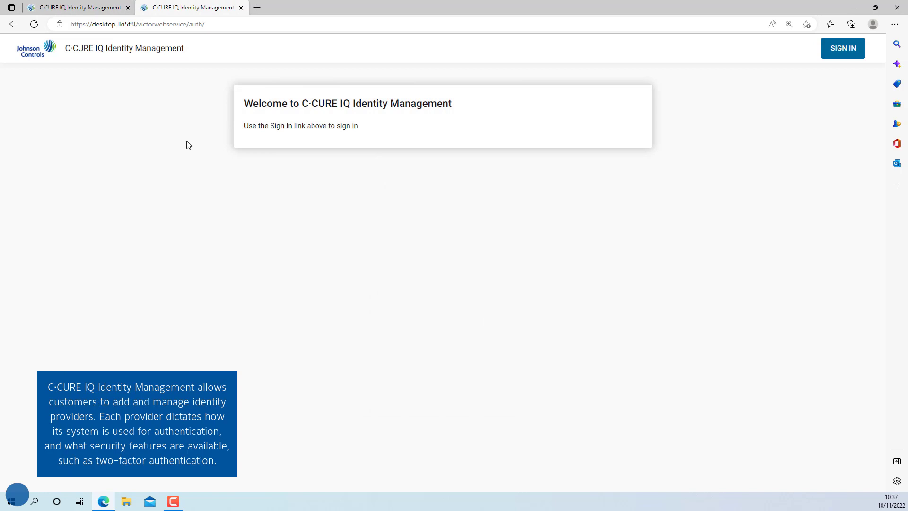
Sign in to Identity Management with the idadmin username and its password.
{"action": "left_click", "coordinate": [838, 56]}
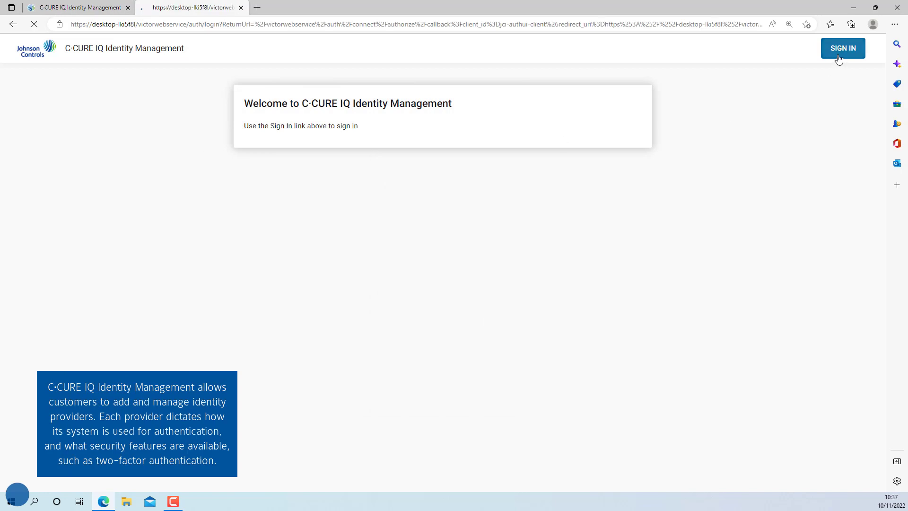
{"action": "left_click", "coordinate": [419, 210]}
{"action": "type", "text": "idadmin"}
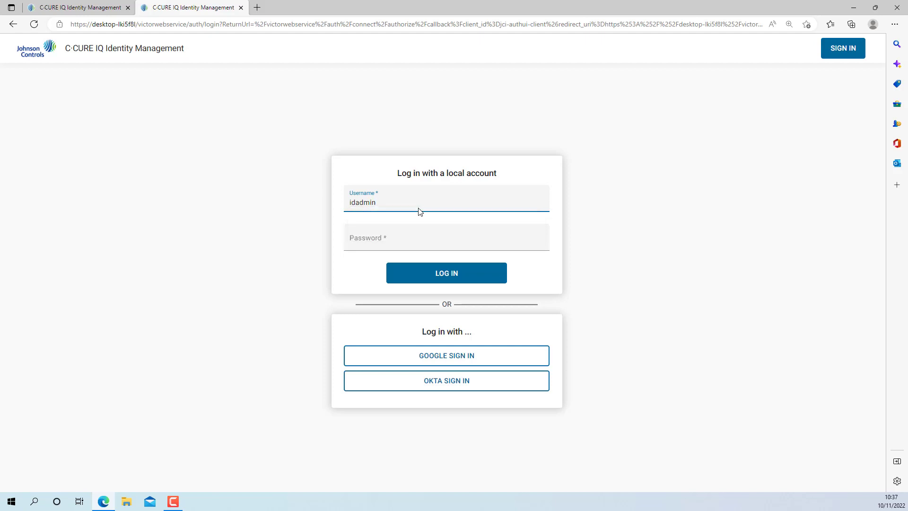
{"action": "key", "text": "Tab"}
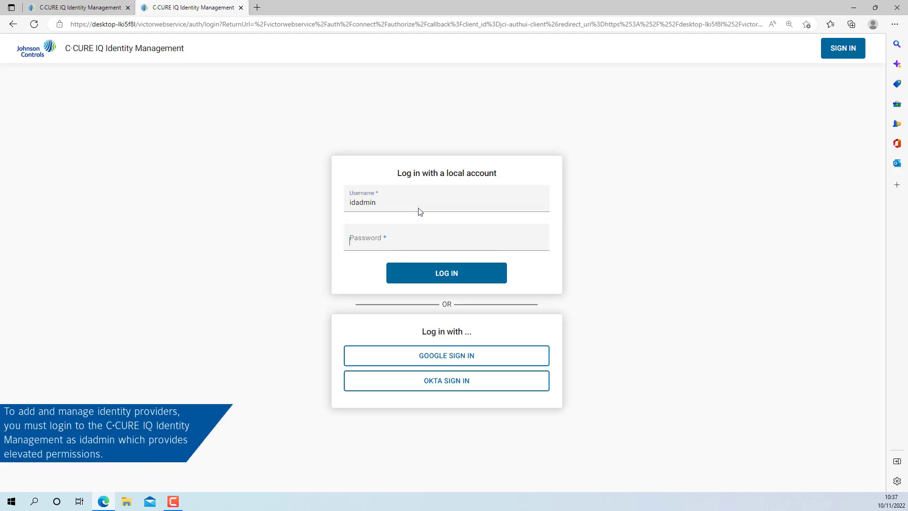
{"action": "type", "text": "P"}
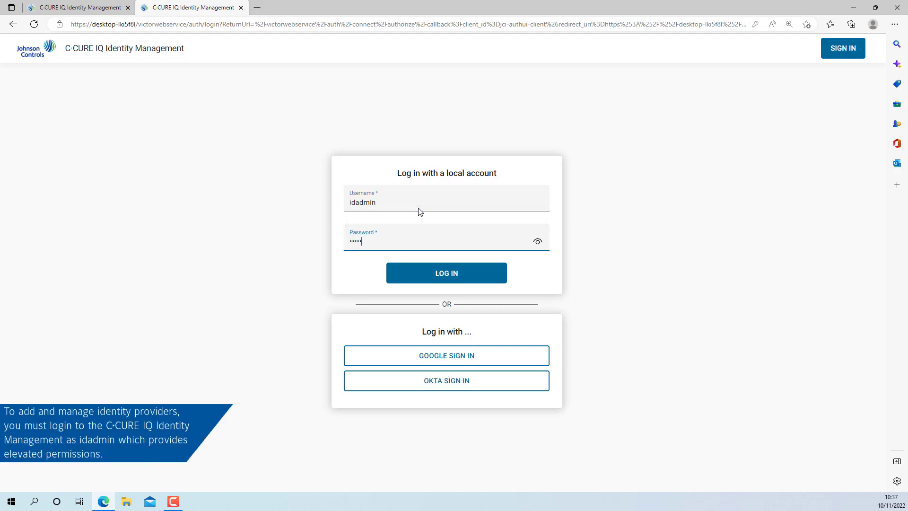
{"action": "key", "text": "Return"}
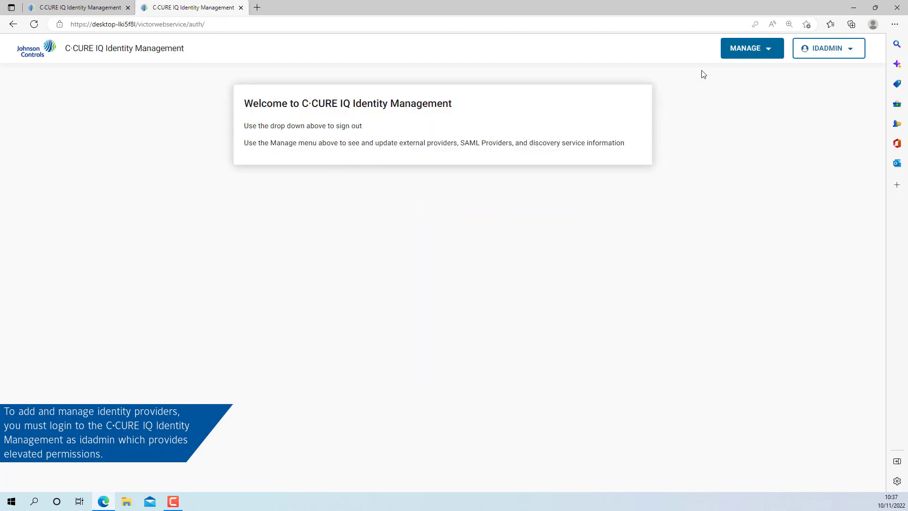
Open MANAGE > Settings to list external identity providers, then view the SAML Identity Providers tab.
{"action": "left_click", "coordinate": [741, 56]}
{"action": "left_click", "coordinate": [744, 77]}
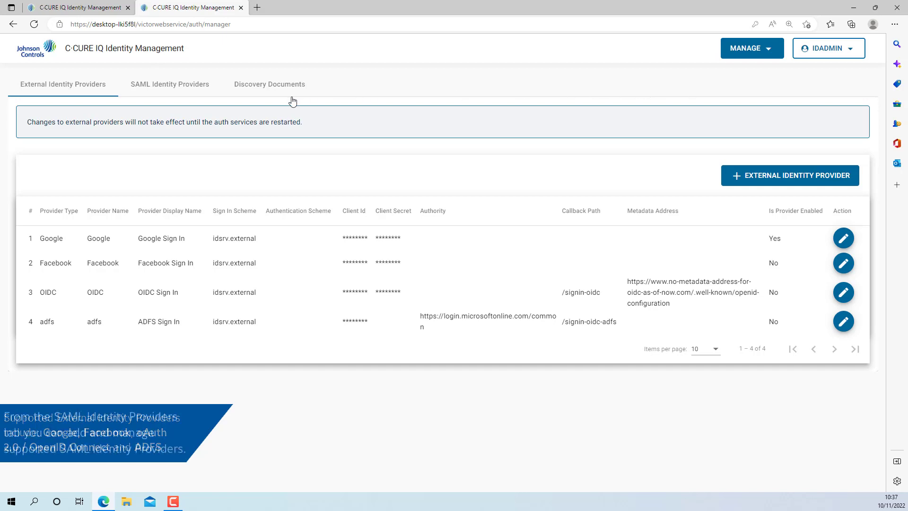
{"action": "left_click", "coordinate": [197, 90]}
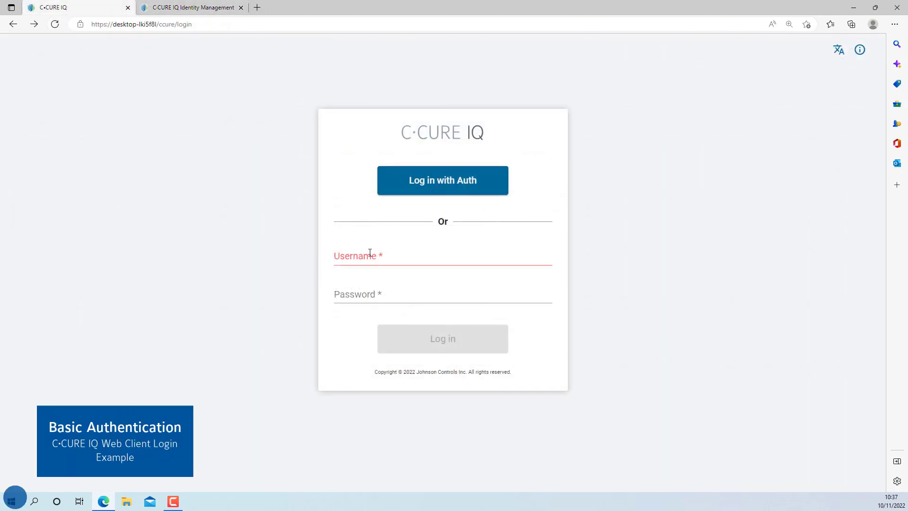
Log in to C·CURE IQ as basicuser with its password.
{"action": "left_click", "coordinate": [370, 252]}
{"action": "type", "text": "basicuser"}
{"action": "key", "text": "Tab"}
{"action": "type", "text": "abcdefgh"}
{"action": "left_click", "coordinate": [428, 341]}
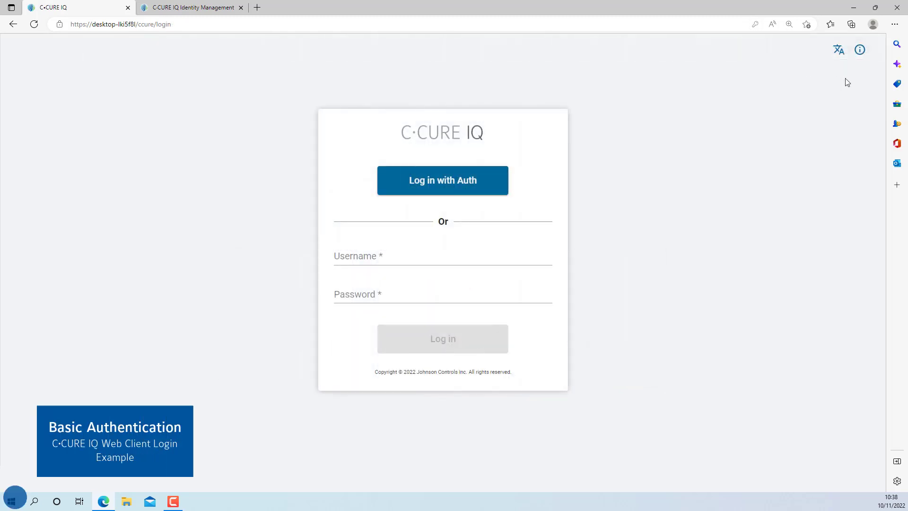
Log in with Auth as authuser, entering its password.
{"action": "left_click", "coordinate": [451, 183]}
{"action": "left_click", "coordinate": [497, 199]}
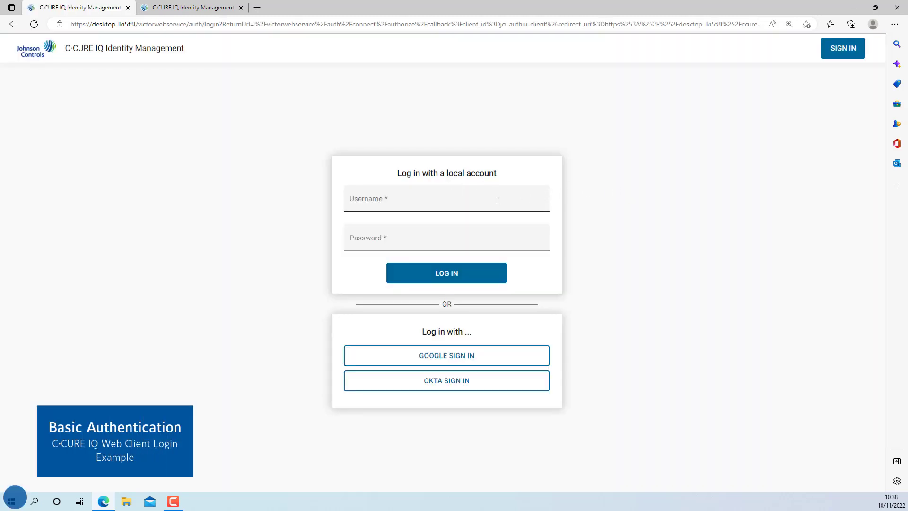
{"action": "type", "text": "authuser"}
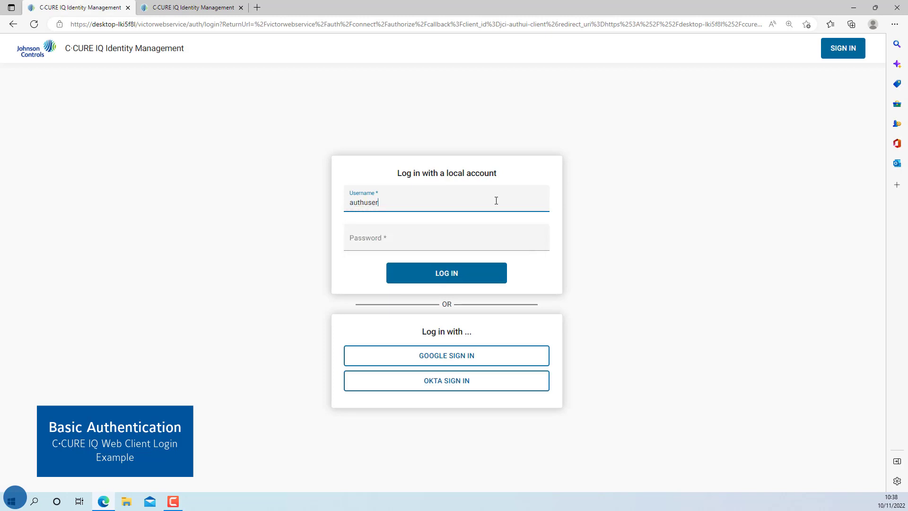
{"action": "key", "text": "Tab"}
{"action": "type", "text": "••"}
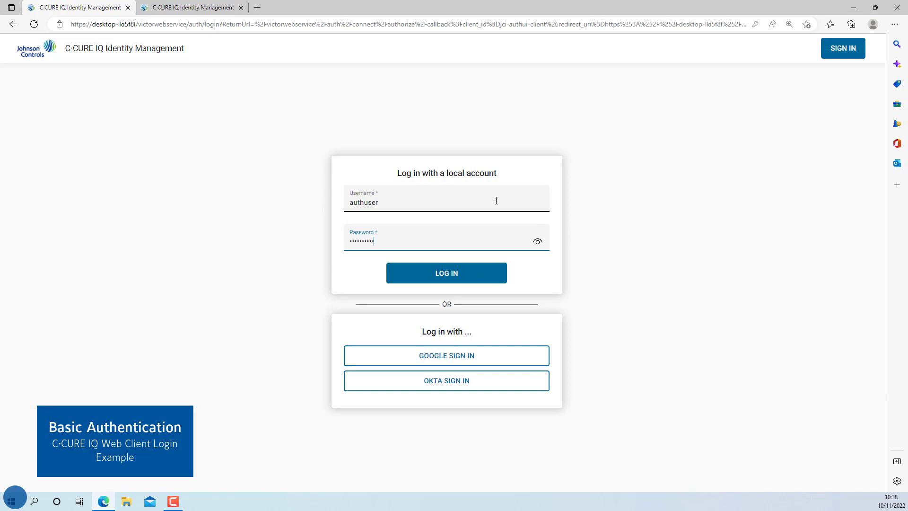
{"action": "left_click", "coordinate": [465, 276]}
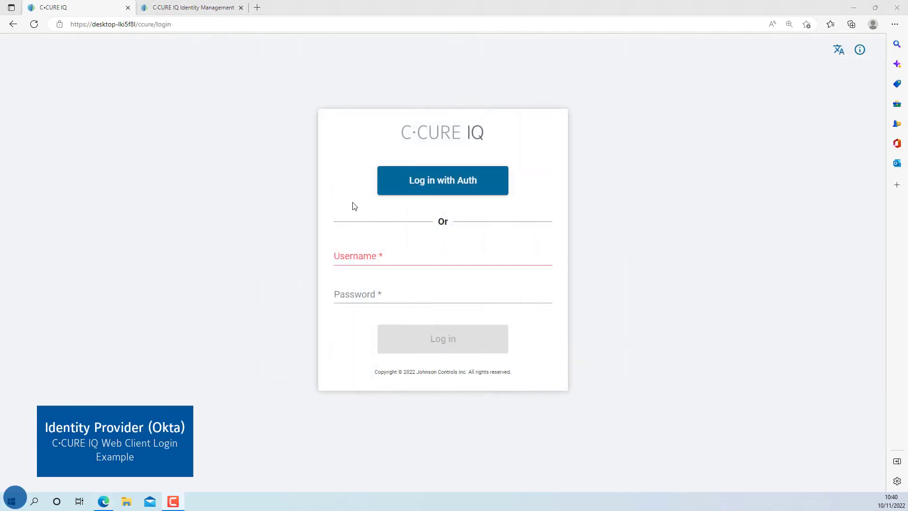
Sign in through Auth with Okta using the Okta password, dismissing the save-password prompt.
{"action": "left_click", "coordinate": [425, 181]}
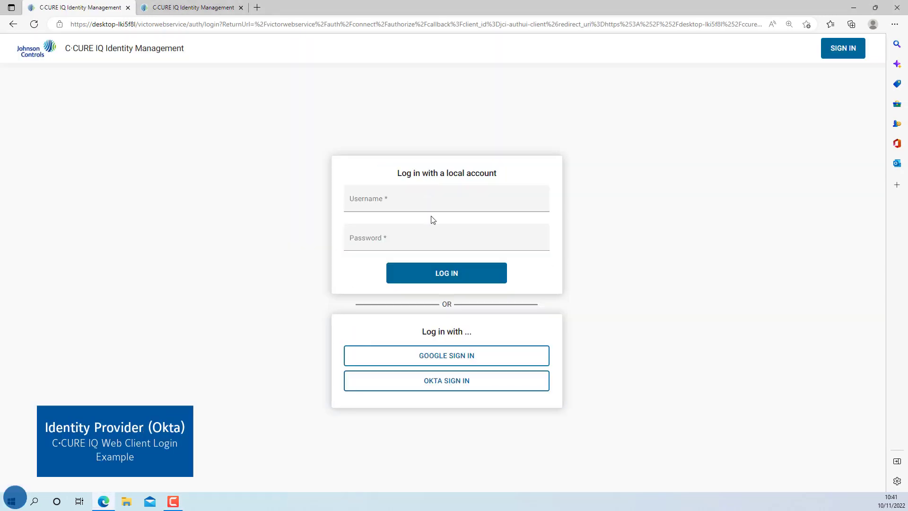
{"action": "left_click", "coordinate": [451, 382]}
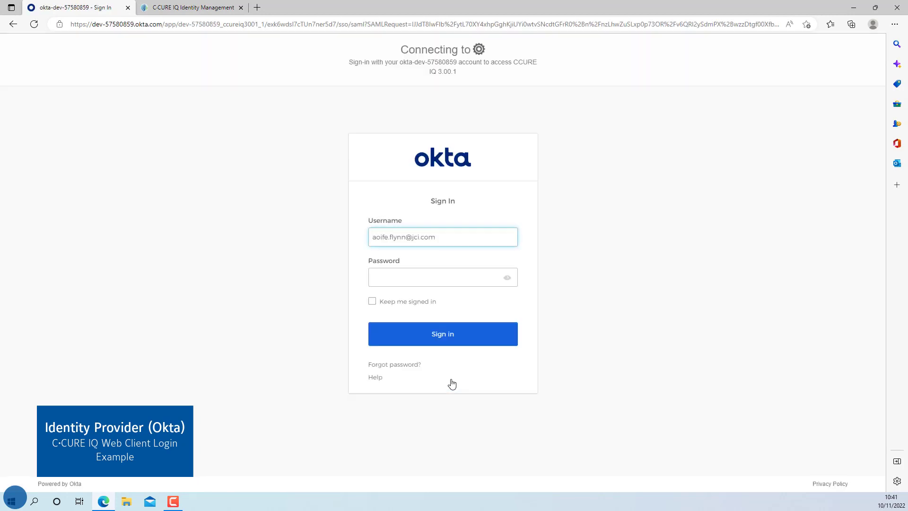
{"action": "left_click", "coordinate": [416, 278]}
{"action": "type", "text": "*******"}
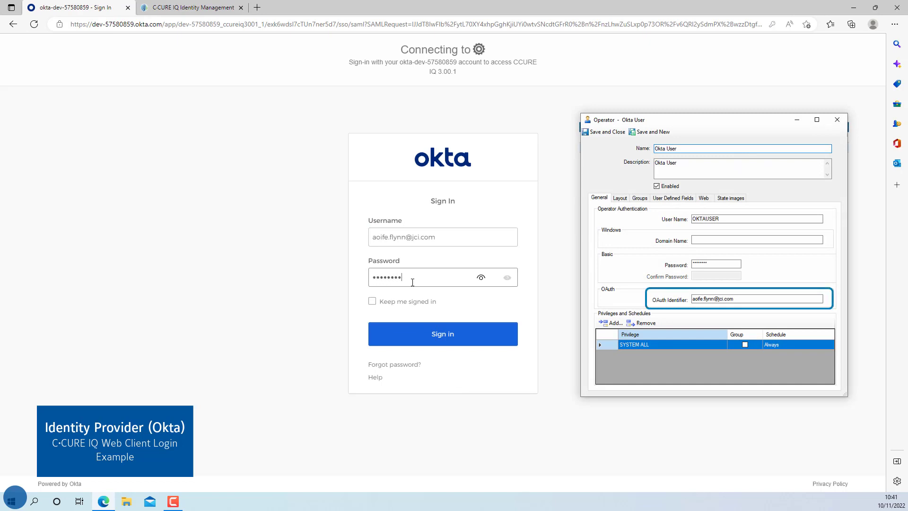
{"action": "left_click", "coordinate": [442, 333]}
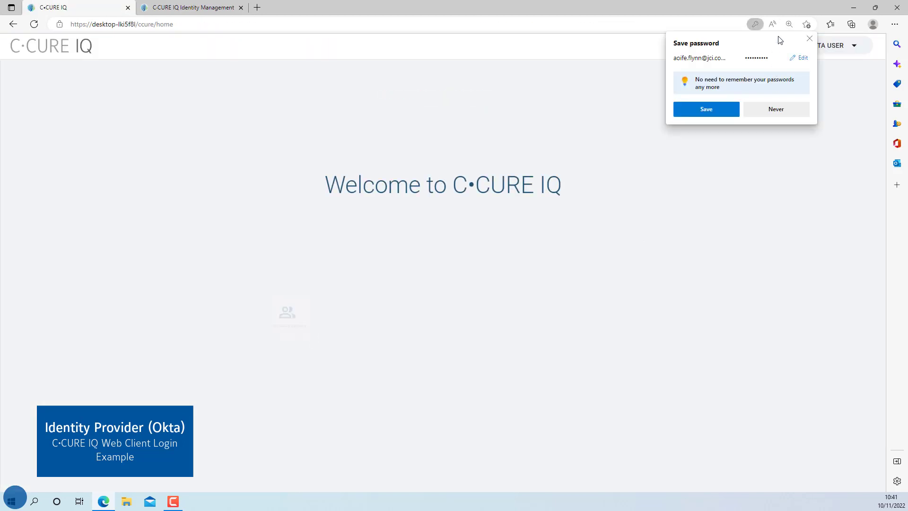
{"action": "left_click", "coordinate": [809, 39]}
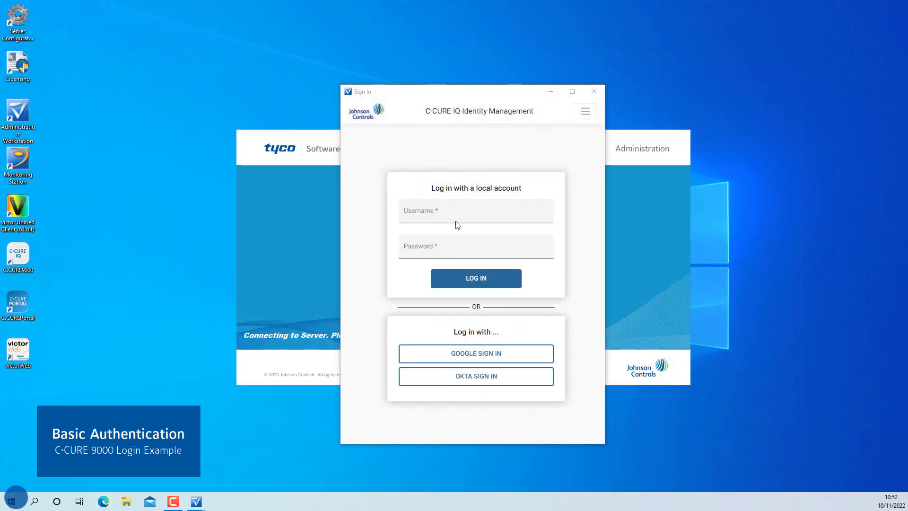
Log in to the C·CURE 9000 Sign In window as authuser.
{"action": "left_click", "coordinate": [454, 220]}
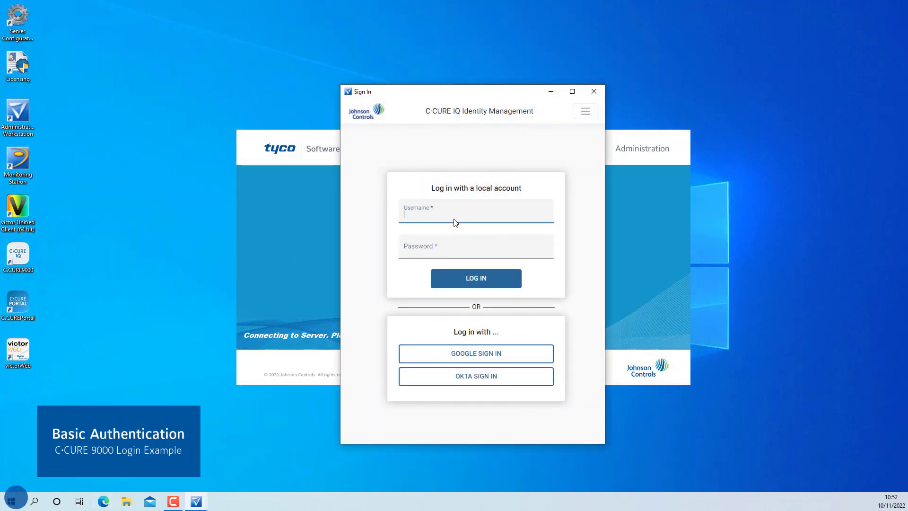
{"action": "type", "text": "authuser"}
{"action": "key", "text": "Tab"}
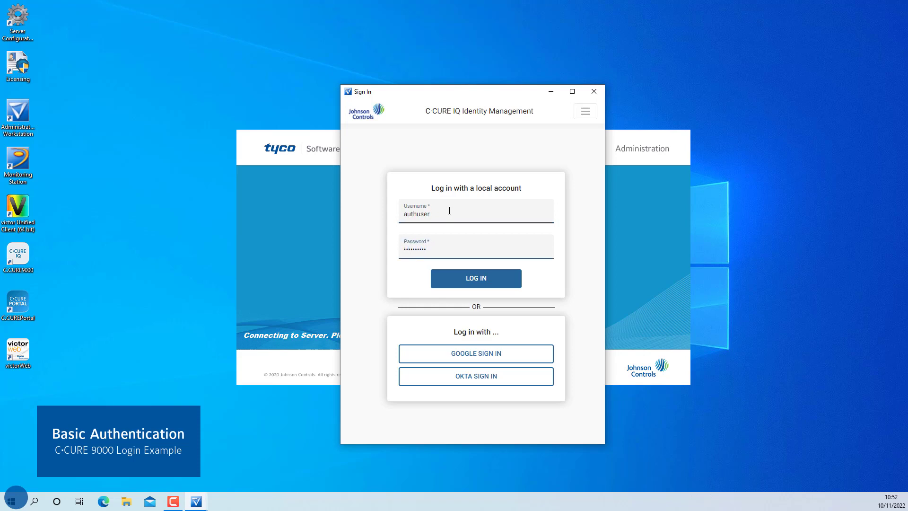
{"action": "left_click", "coordinate": [474, 282]}
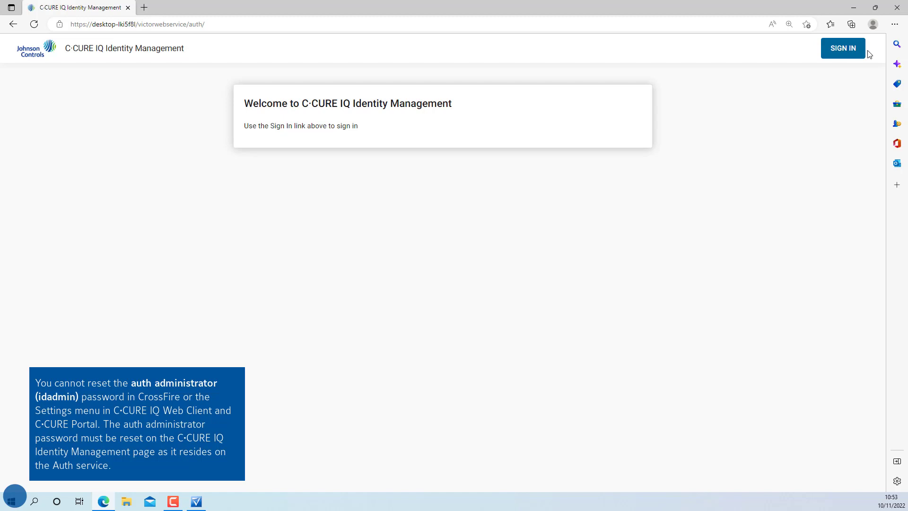
Sign in as idadmin and choose Reset Password from the IDADMIN account menu.
{"action": "left_click", "coordinate": [856, 52]}
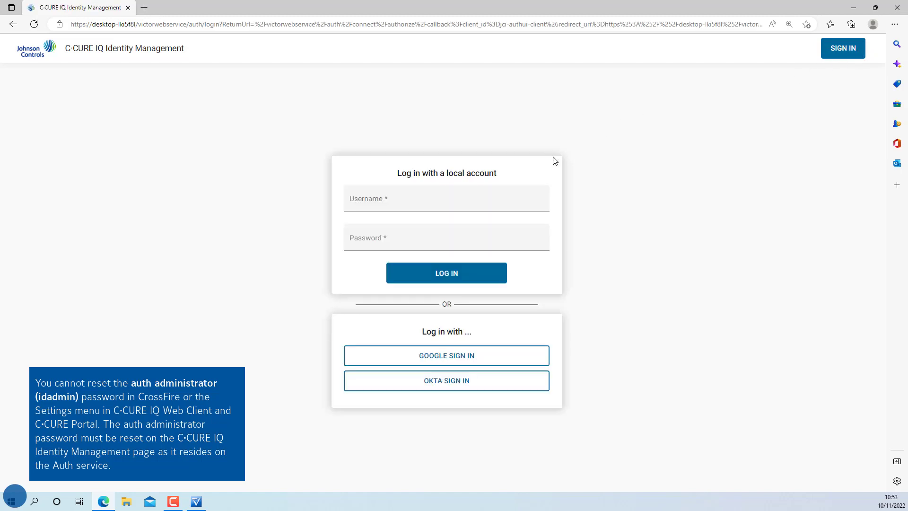
{"action": "left_click", "coordinate": [445, 204]}
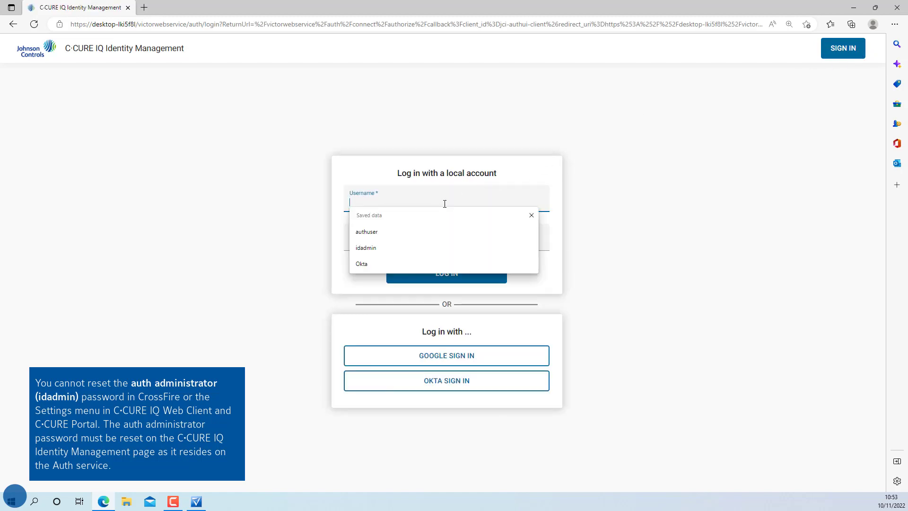
{"action": "type", "text": "ida"}
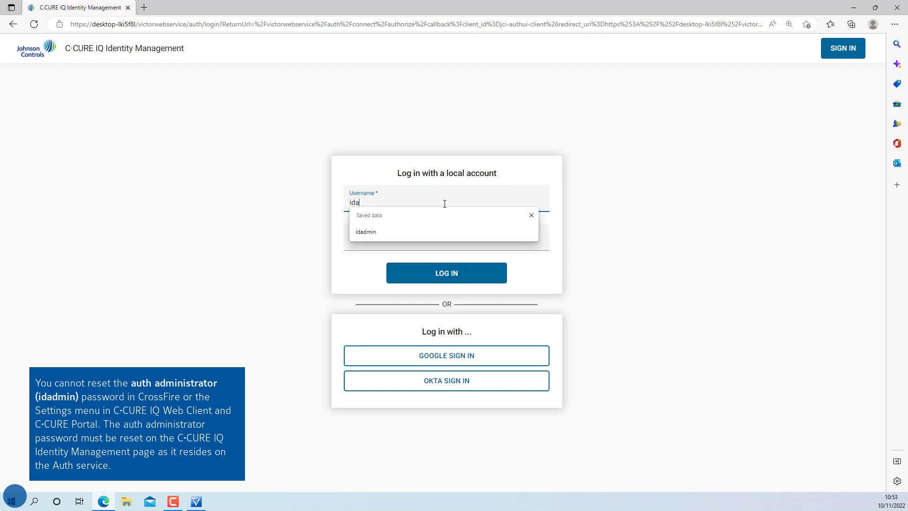
{"action": "type", "text": "dmin"}
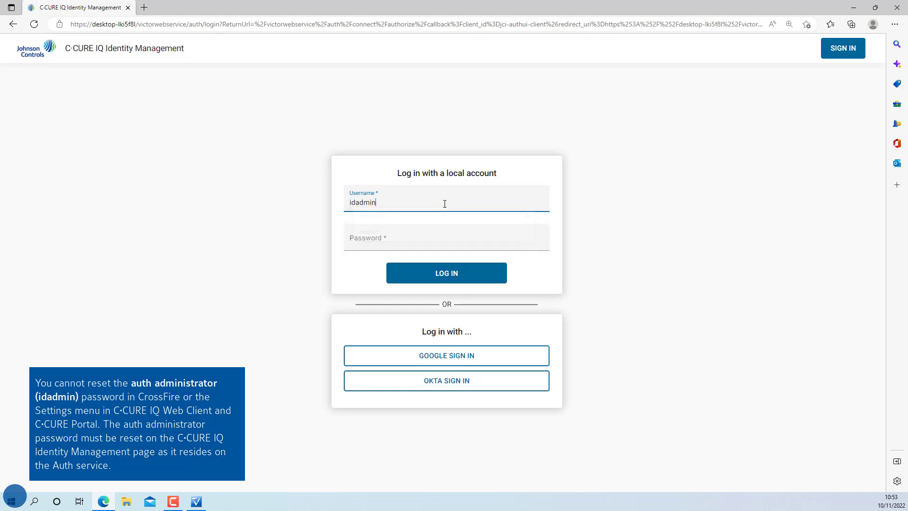
{"action": "key", "text": "Tab"}
{"action": "type", "text": "**********"}
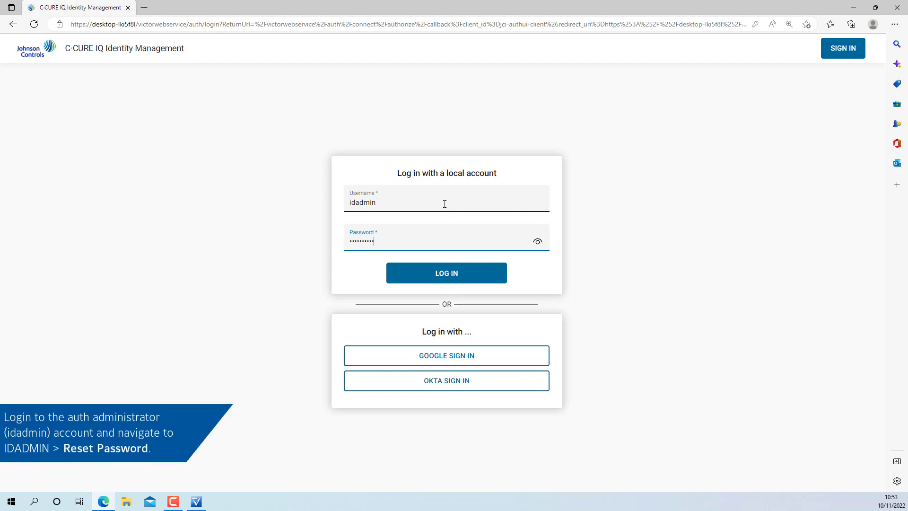
{"action": "key", "text": "Return"}
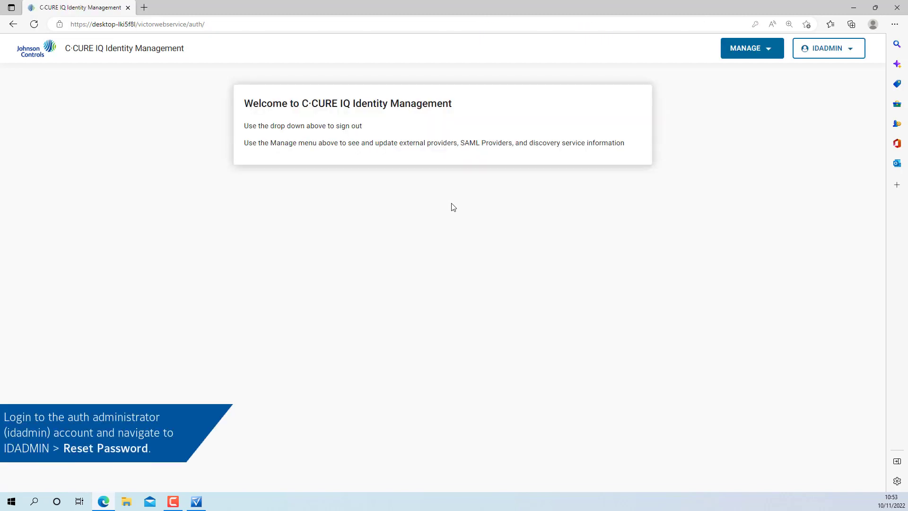
{"action": "left_click", "coordinate": [848, 55]}
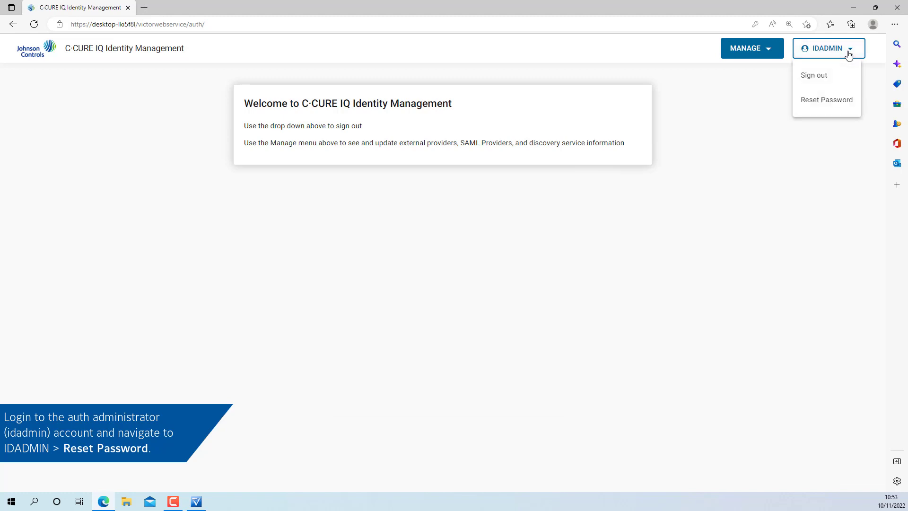
{"action": "left_click", "coordinate": [848, 102]}
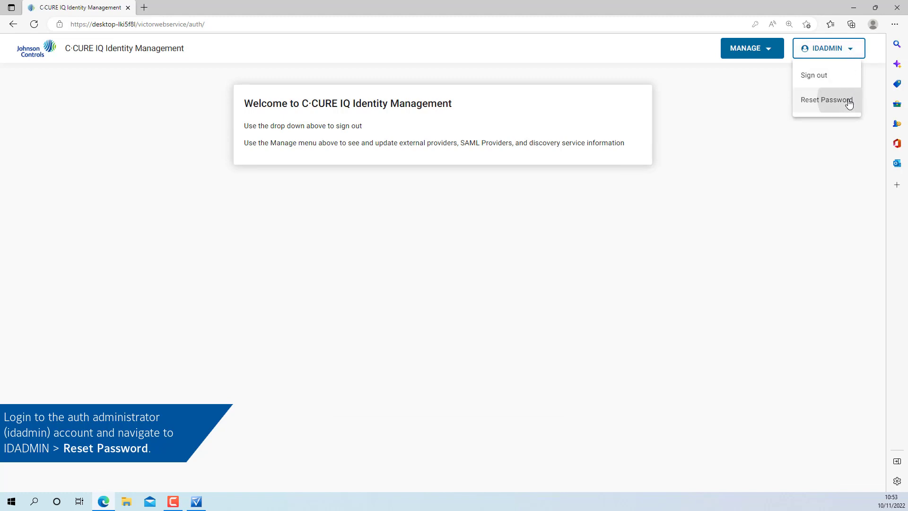
Reset the idadmin password with the old and new passwords, then return Home.
{"action": "left_click", "coordinate": [421, 197]}
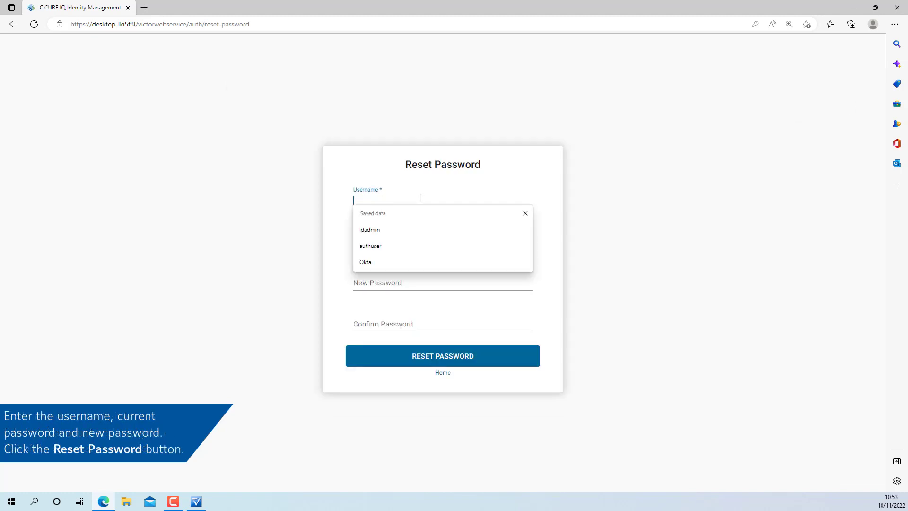
{"action": "type", "text": "idadmin"}
{"action": "key", "text": "Tab"}
{"action": "type", "text": "**"}
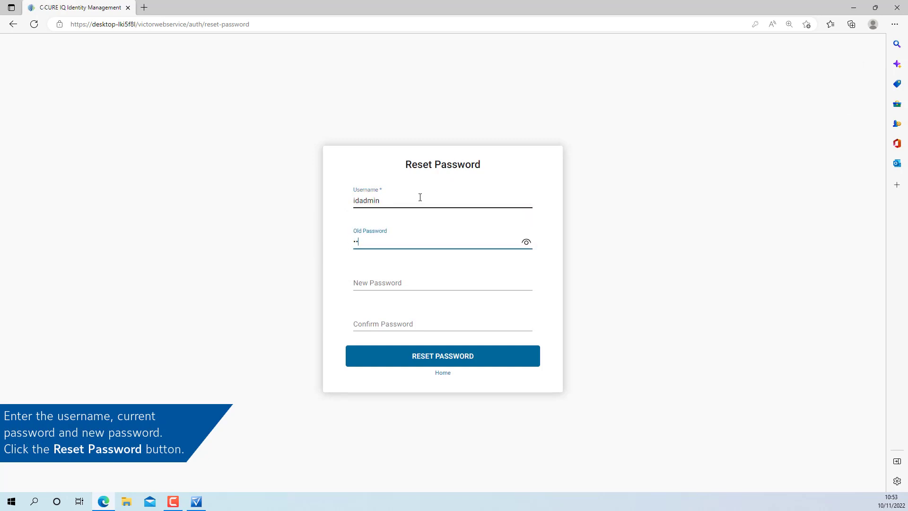
{"action": "type", "text": "********"}
{"action": "key", "text": "Tab"}
{"action": "type", "text": "*********"}
{"action": "key", "text": "Tab"}
{"action": "type", "text": "*********"}
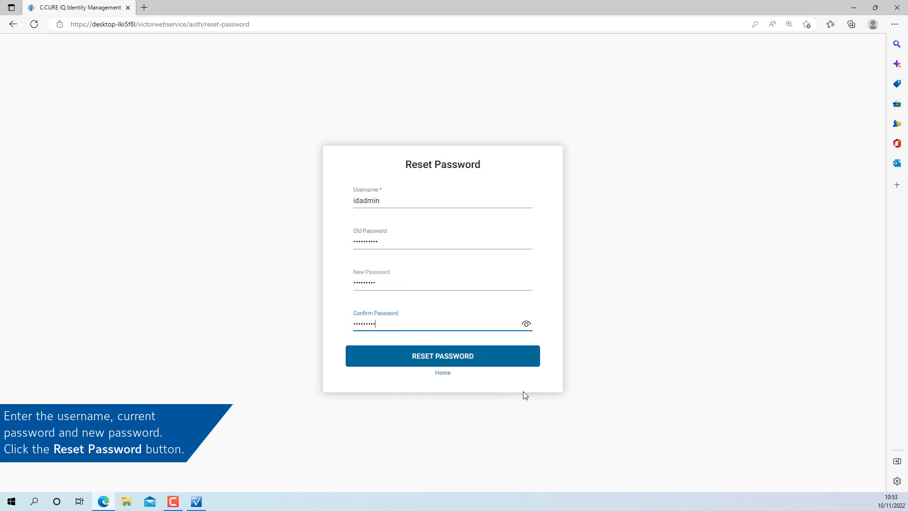
{"action": "left_click", "coordinate": [507, 357]}
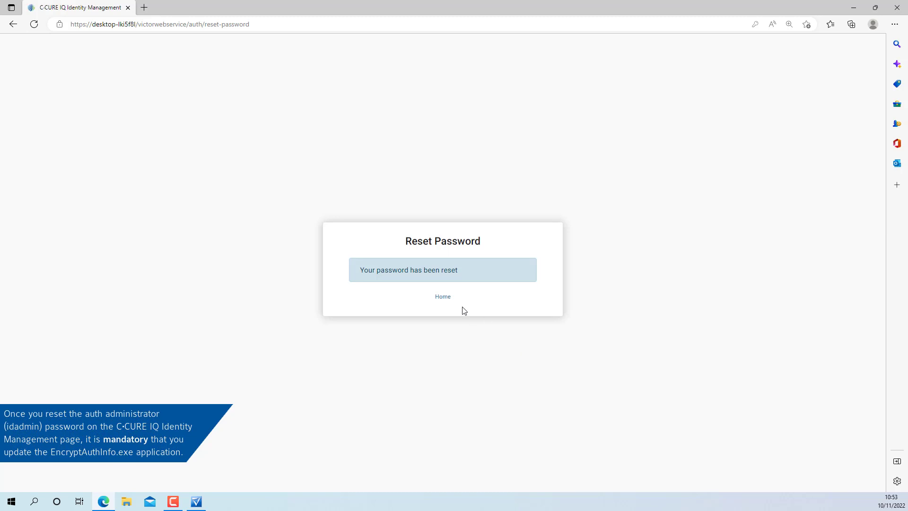
{"action": "left_click", "coordinate": [443, 297]}
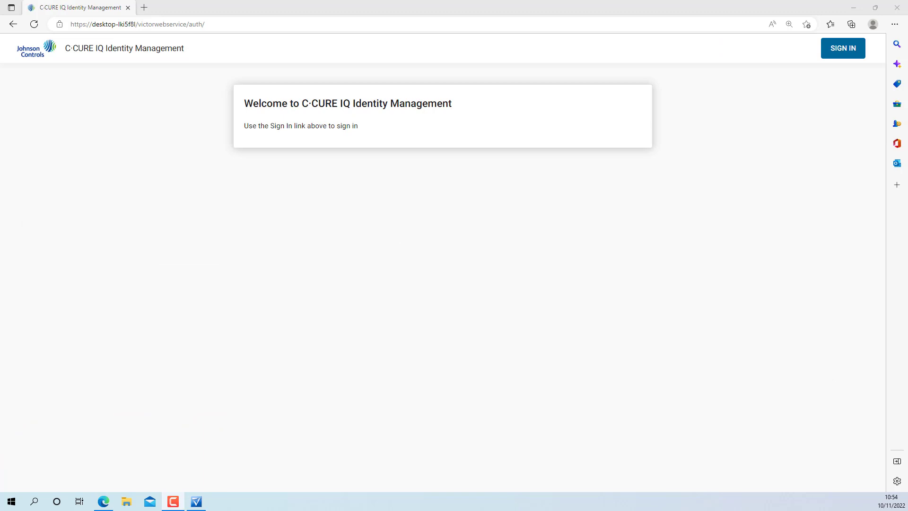
Sign in to Identity Management as authuser with its password.
{"action": "left_click", "coordinate": [837, 56]}
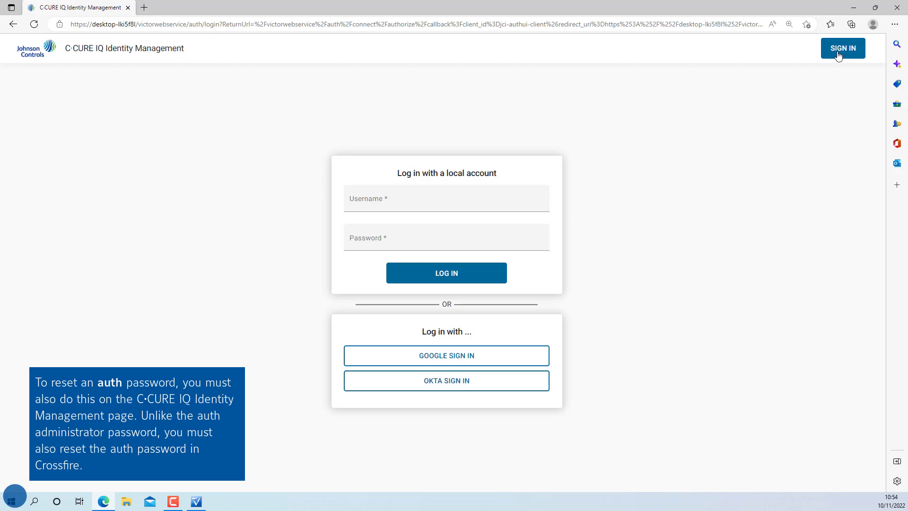
{"action": "left_click", "coordinate": [408, 210]}
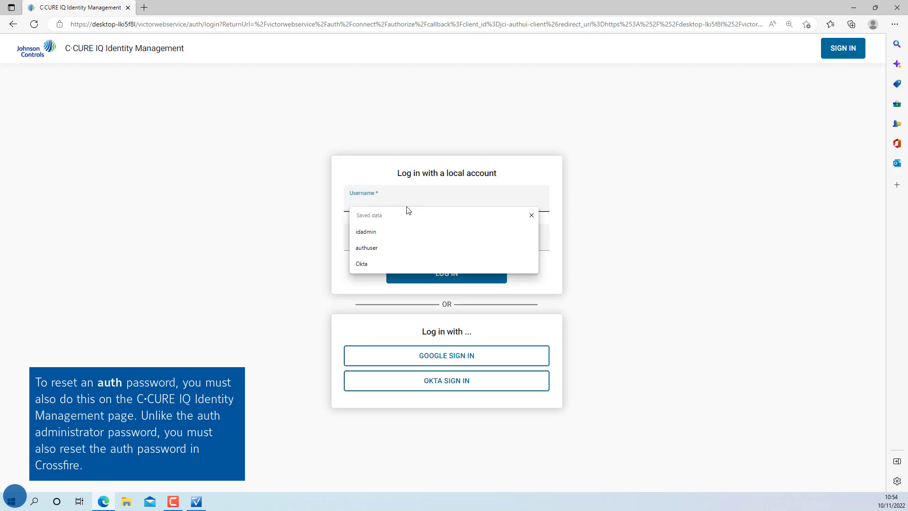
{"action": "type", "text": "authuser"}
{"action": "key", "text": "Tab"}
{"action": "type", "text": "*********"}
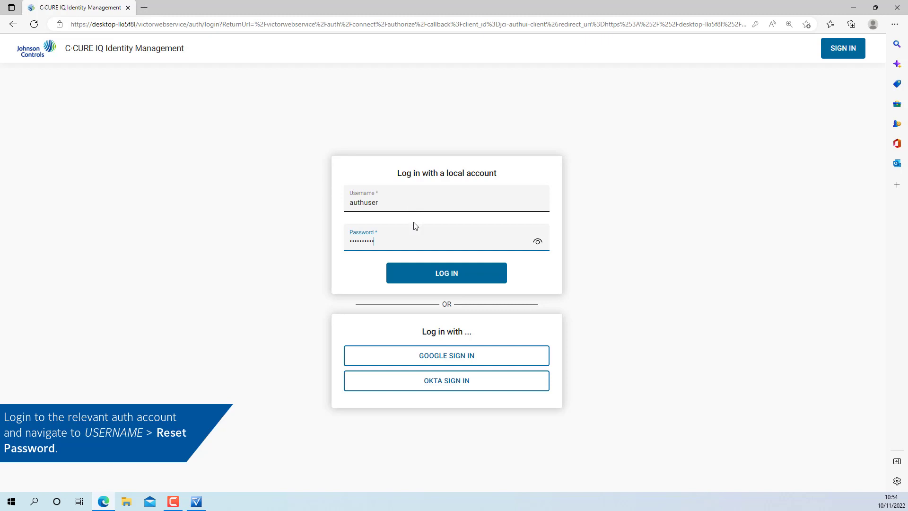
{"action": "left_click", "coordinate": [442, 276]}
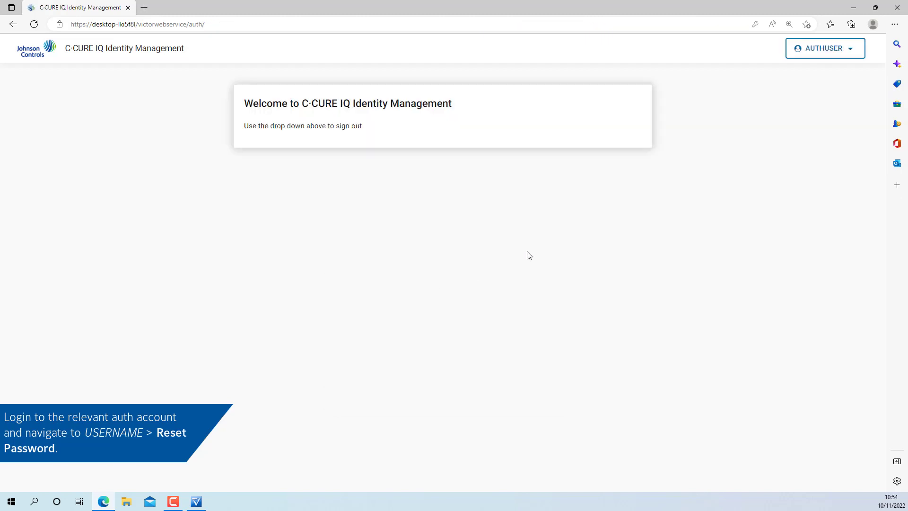
Reset the authuser password via AUTHUSER > Reset Password, then return Home.
{"action": "left_click", "coordinate": [850, 52]}
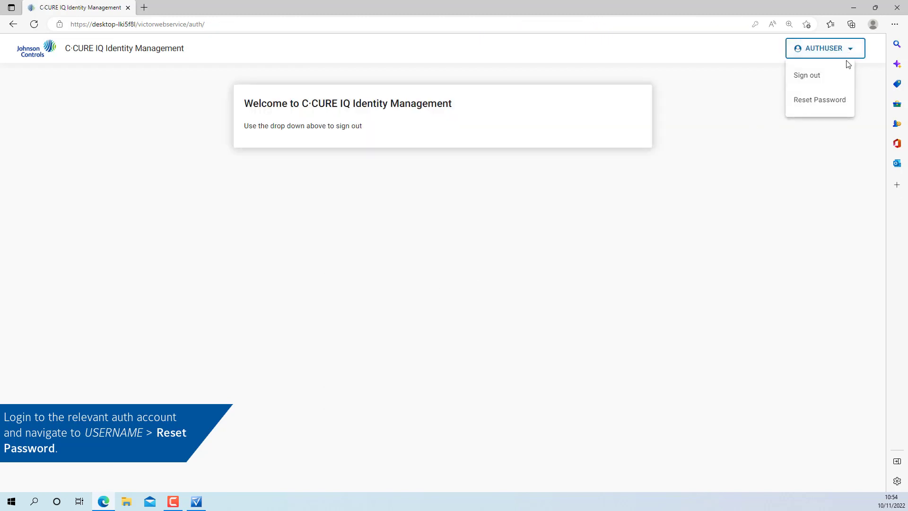
{"action": "left_click", "coordinate": [843, 97]}
{"action": "left_click", "coordinate": [436, 201]}
{"action": "type", "text": "authuser"}
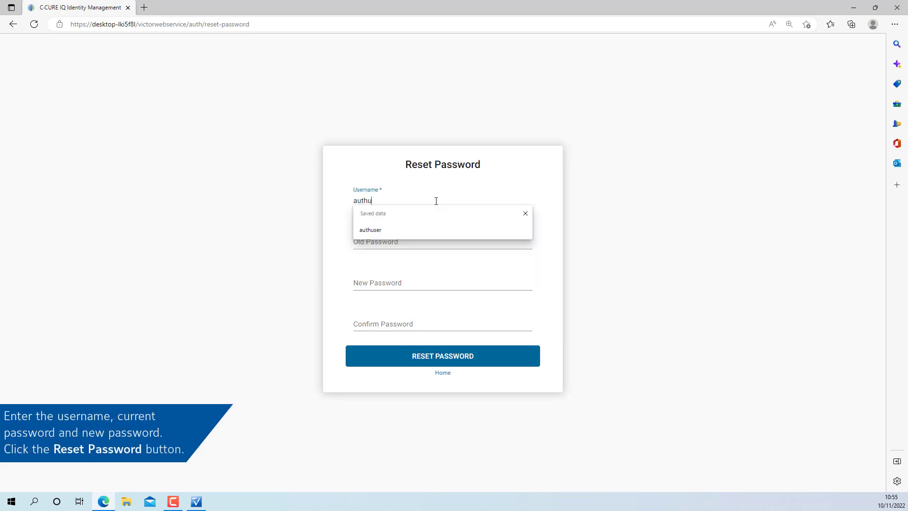
{"action": "key", "text": "Tab"}
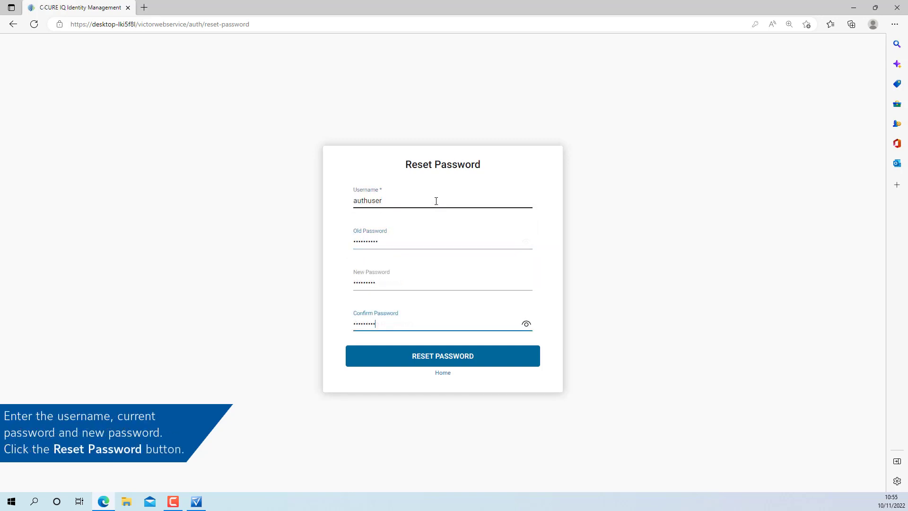
{"action": "left_click", "coordinate": [456, 363]}
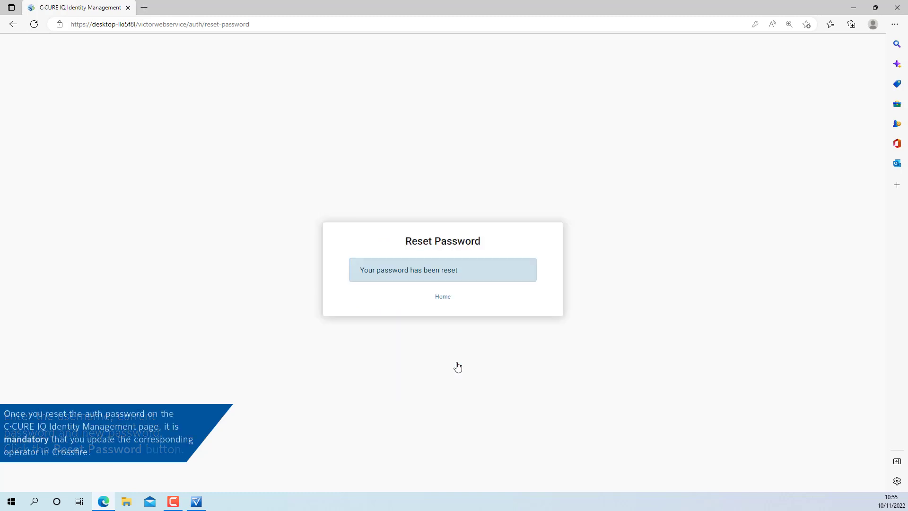
{"action": "left_click", "coordinate": [445, 298]}
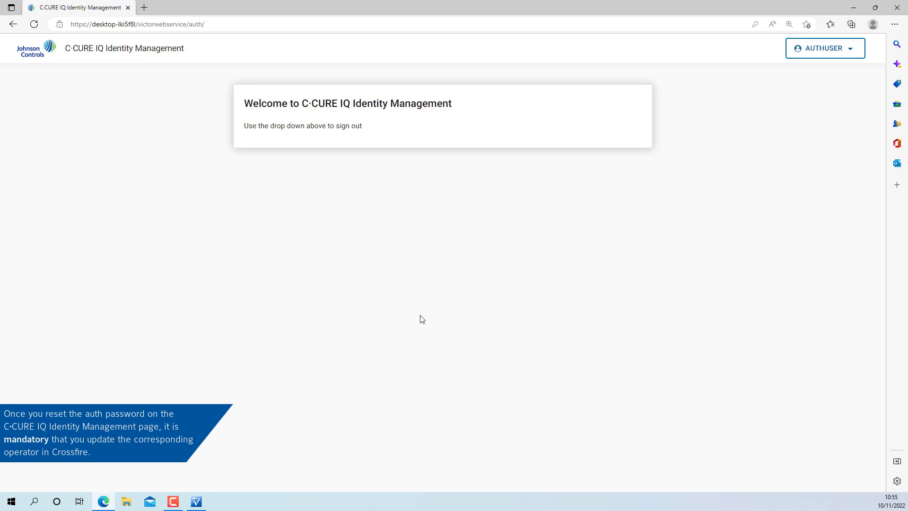
Edit the Auth User operator in C·CURE 9000 and begin typing a new password.
{"action": "left_click", "coordinate": [196, 502]}
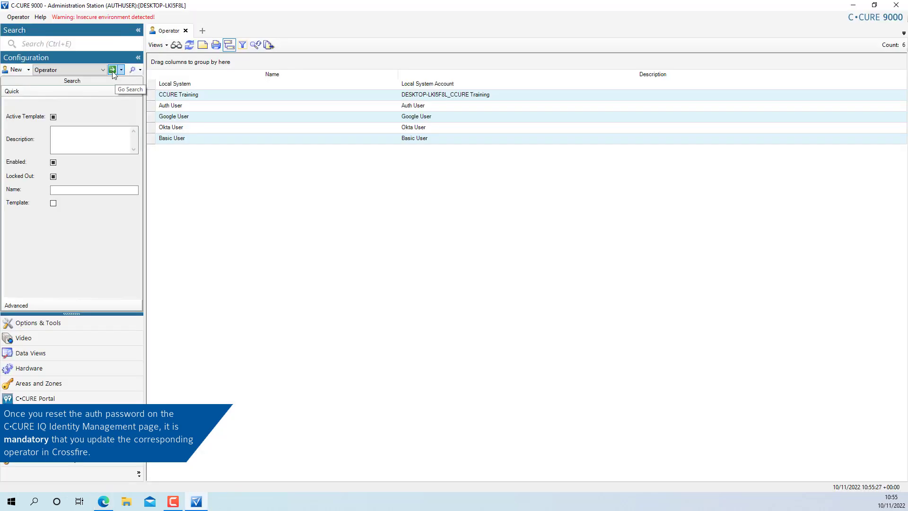
{"action": "left_click", "coordinate": [195, 106]}
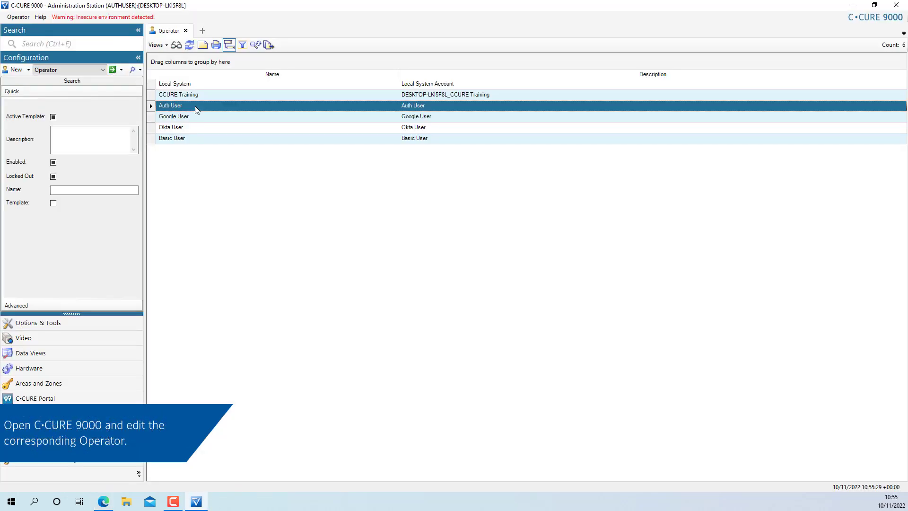
{"action": "right_click", "coordinate": [196, 106]}
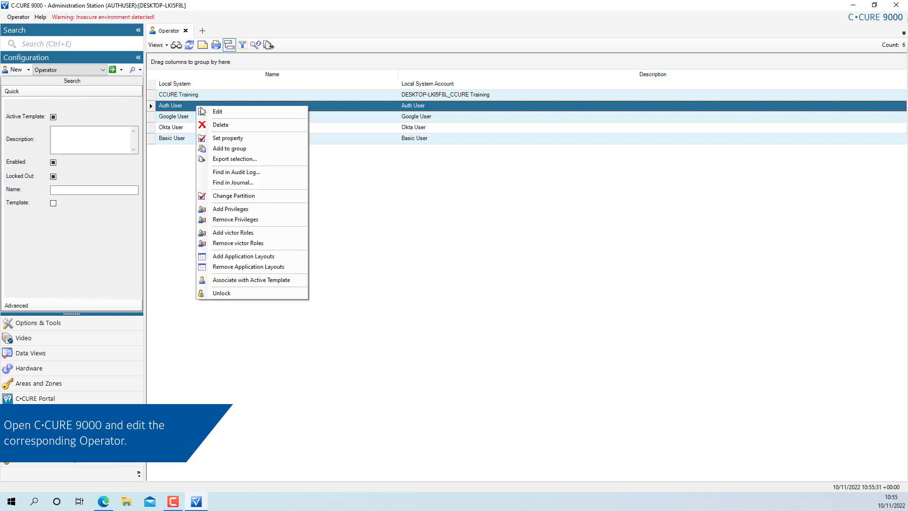
{"action": "left_click", "coordinate": [209, 113]}
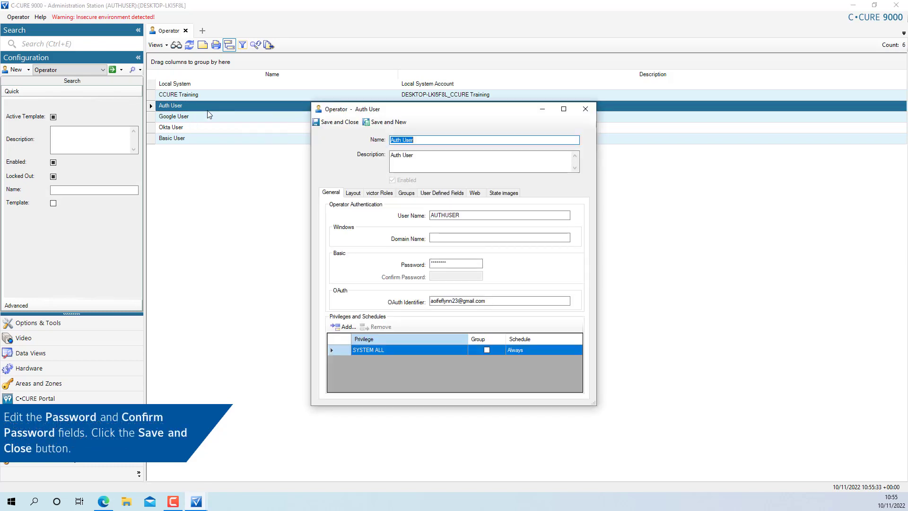
{"action": "double_click", "coordinate": [454, 263]}
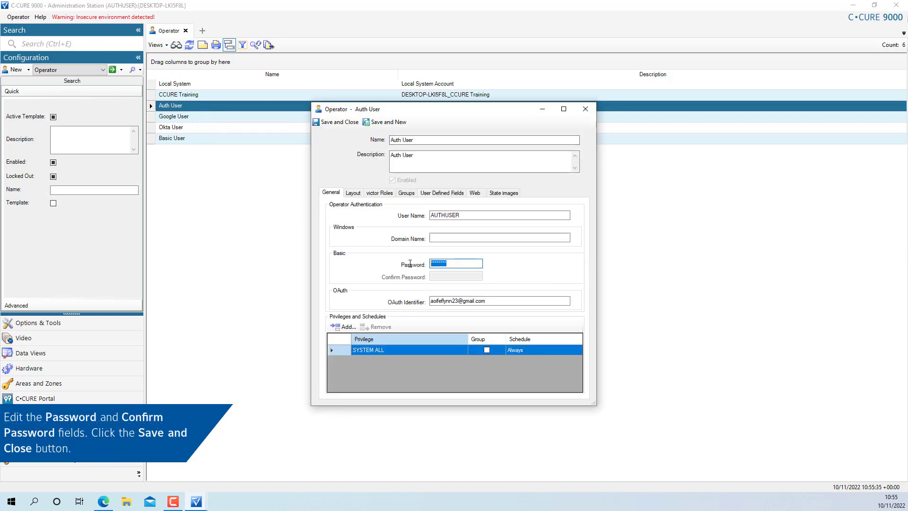
{"action": "type", "text": "1"}
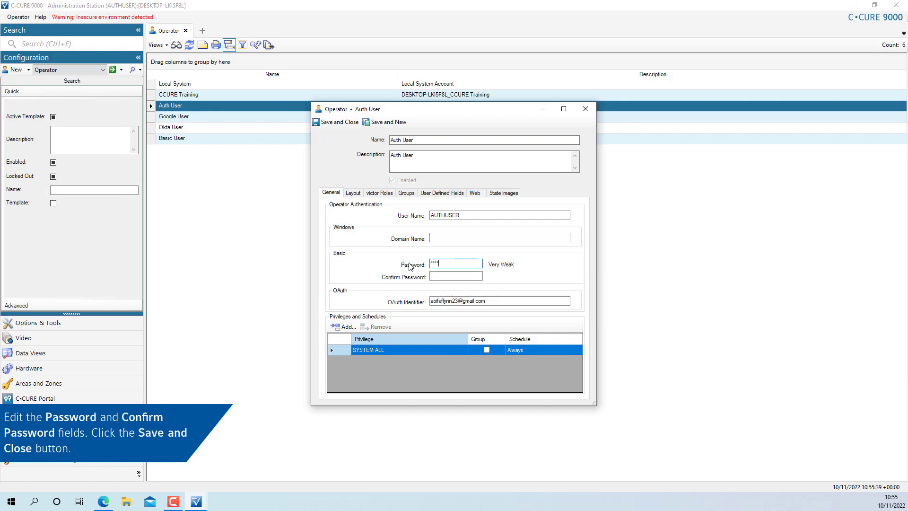